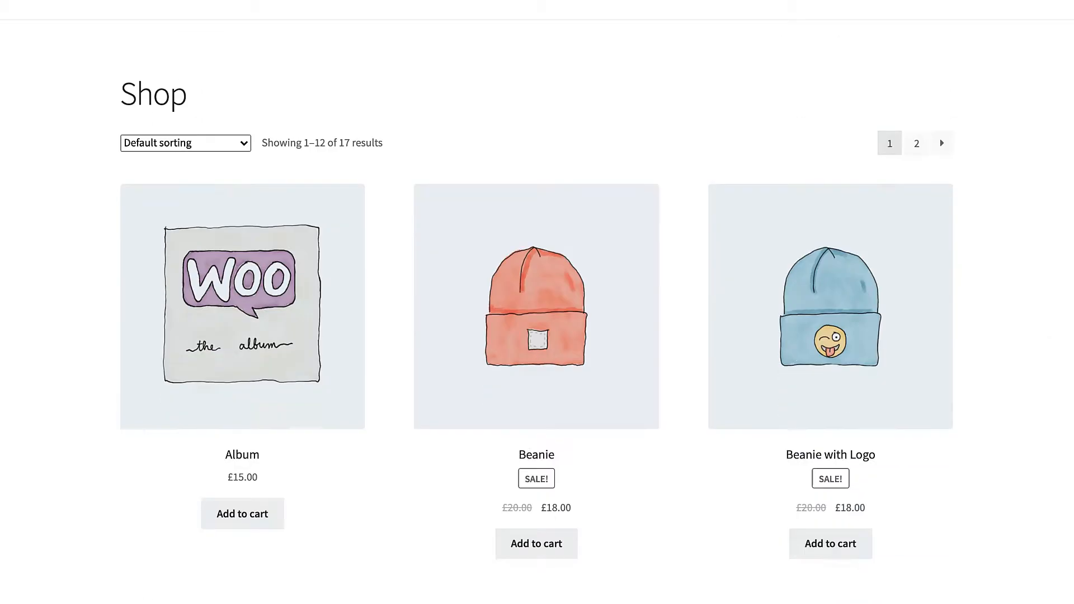
scroll(537, 302, "down", 4)
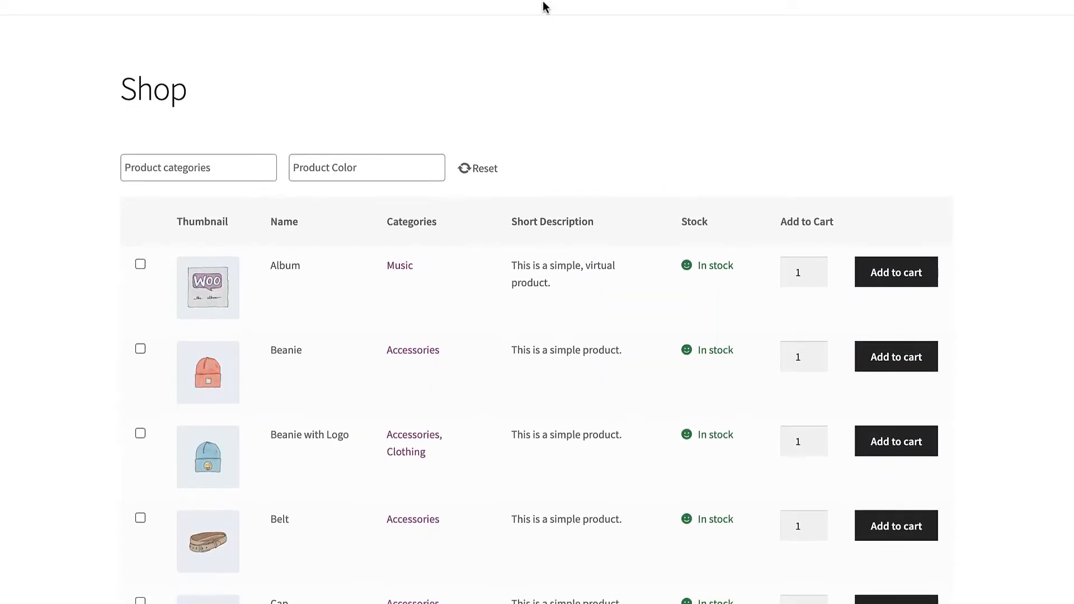
scroll(544, 14, "down", 2)
scroll(537, 302, "down", 2)
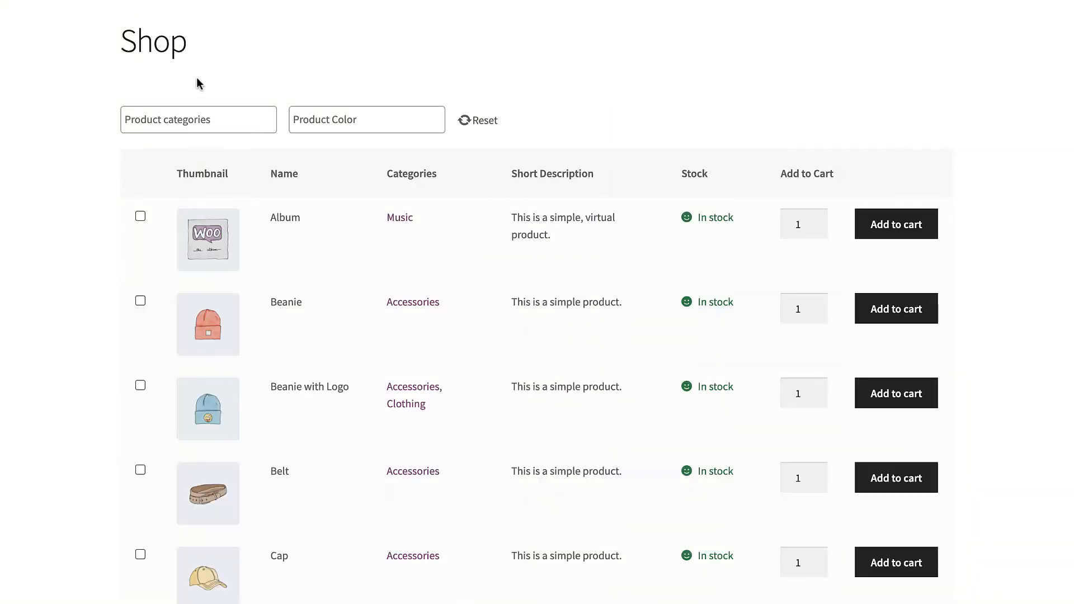
- Filter the product table to the Music category, then reset the category filter
left_click(193, 120)
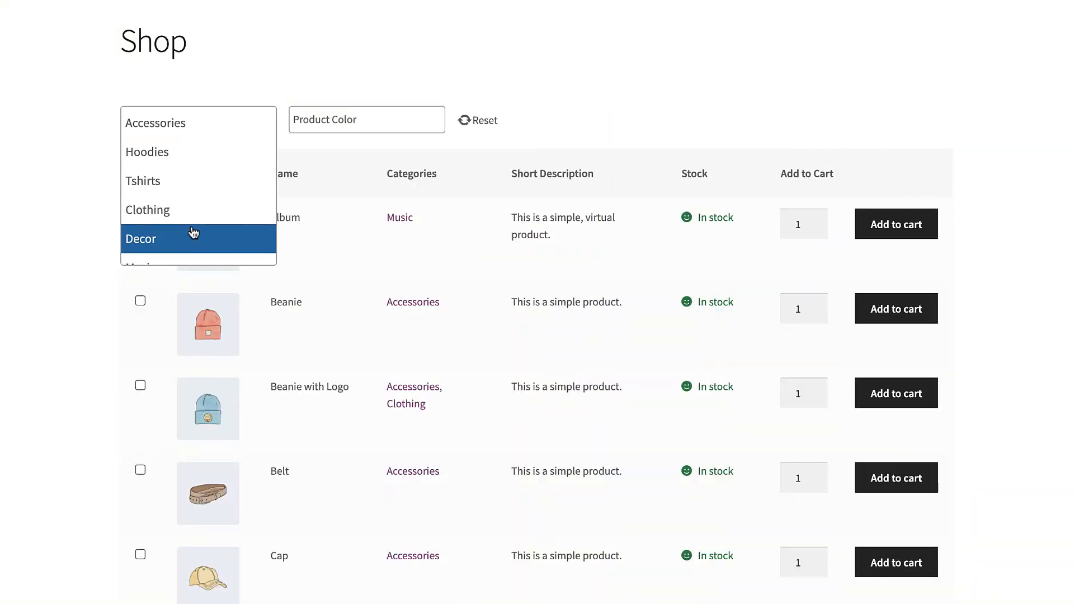
scroll(190, 236, "down", 1)
left_click(176, 250)
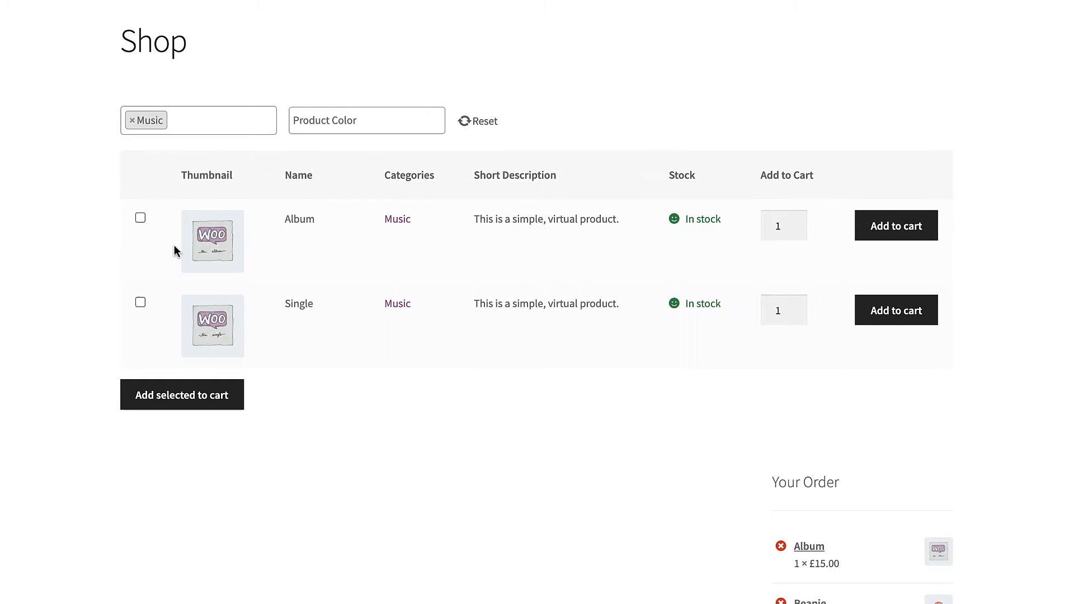
left_click(483, 122)
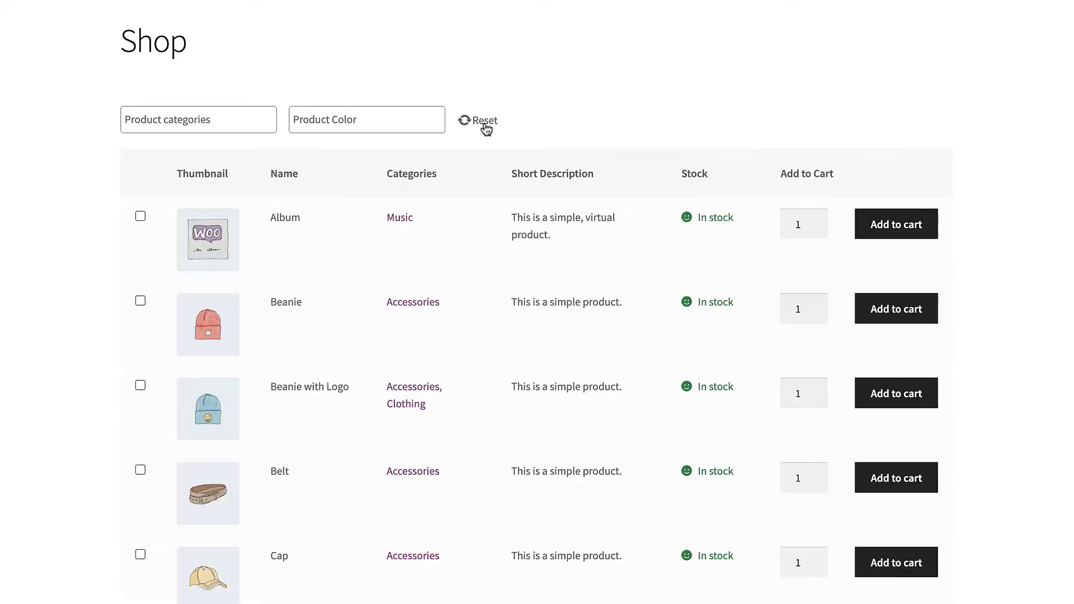
- Filter the table to Green in Product Color, reset it, and tick the Album row
left_click(382, 119)
left_click(350, 181)
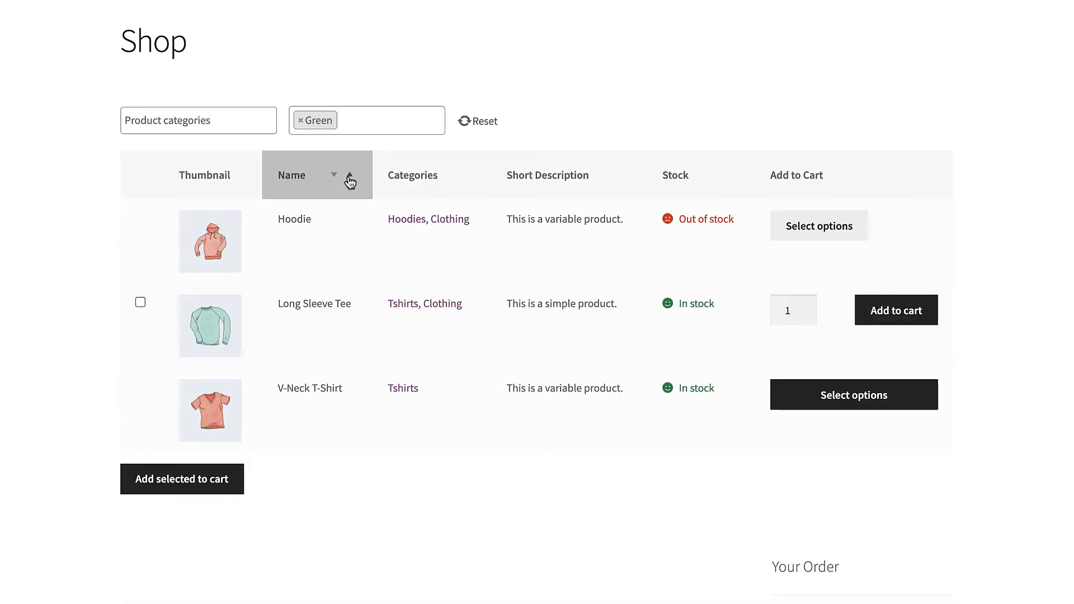
left_click(474, 121)
left_click(140, 217)
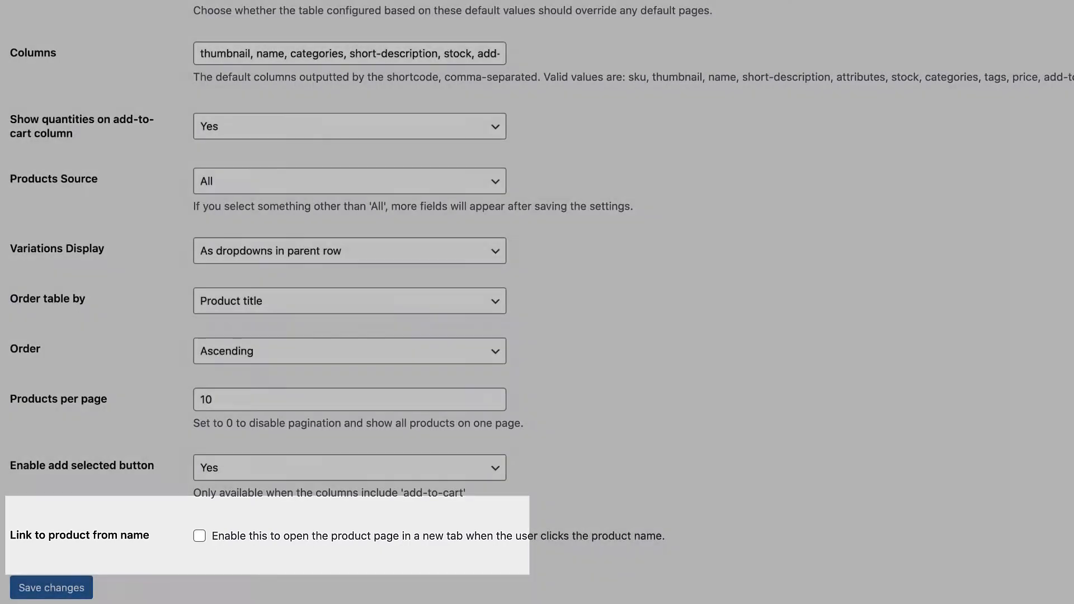
scroll(944, 121, "up", 5)
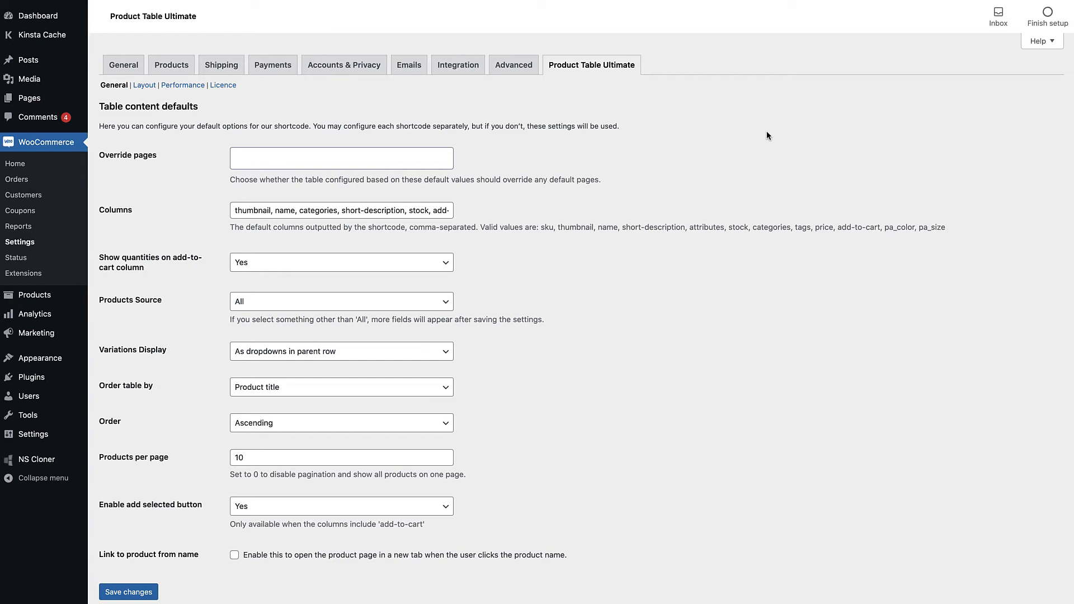
- Review the Layout settings: Name sortable, Categories and Color filterable
left_click(144, 84)
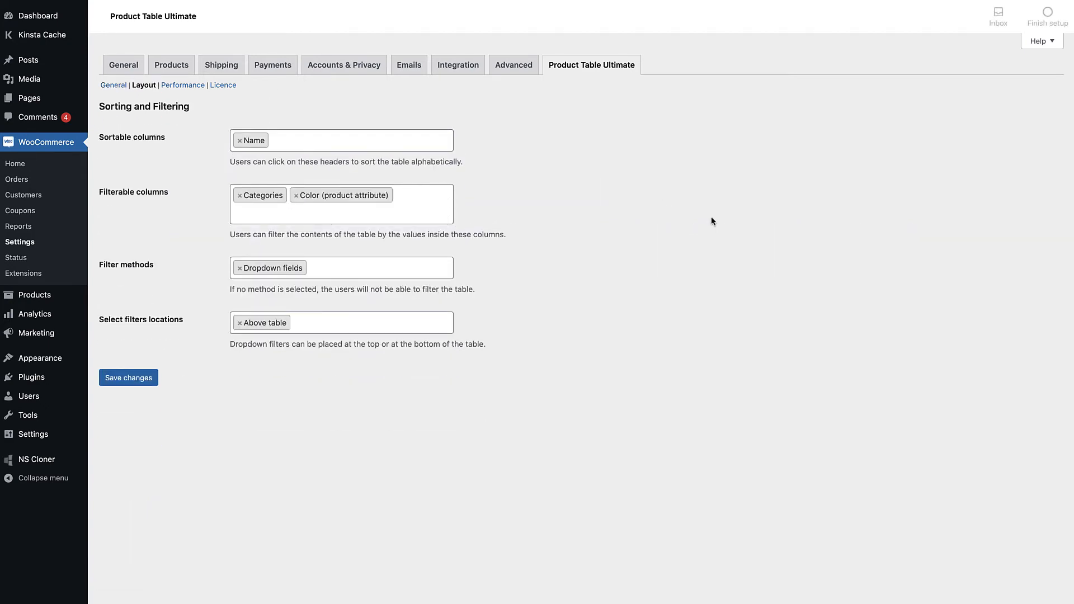
left_click(293, 144)
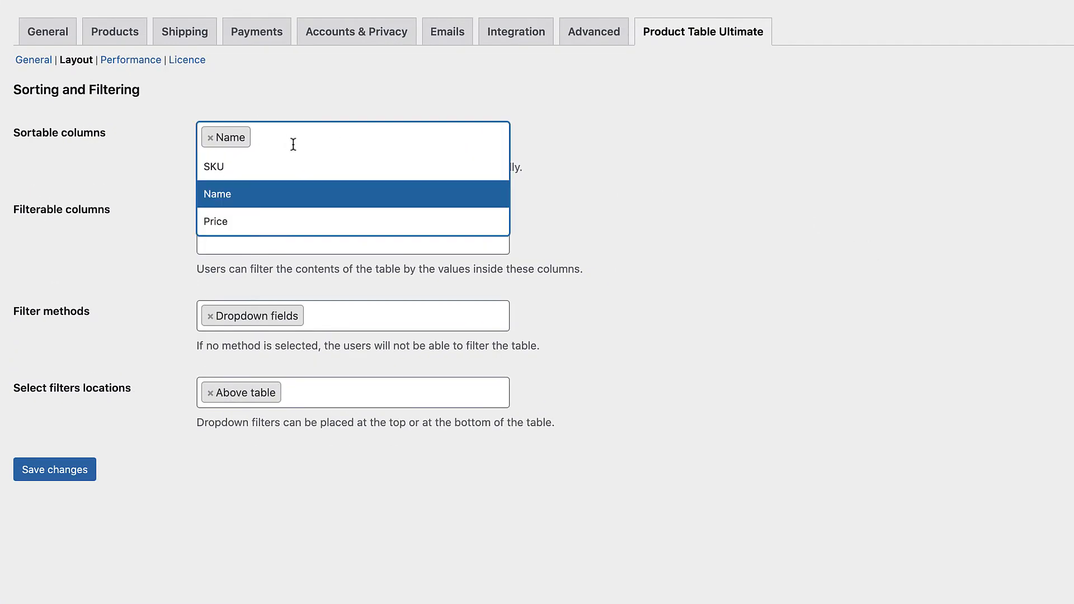
left_click(643, 163)
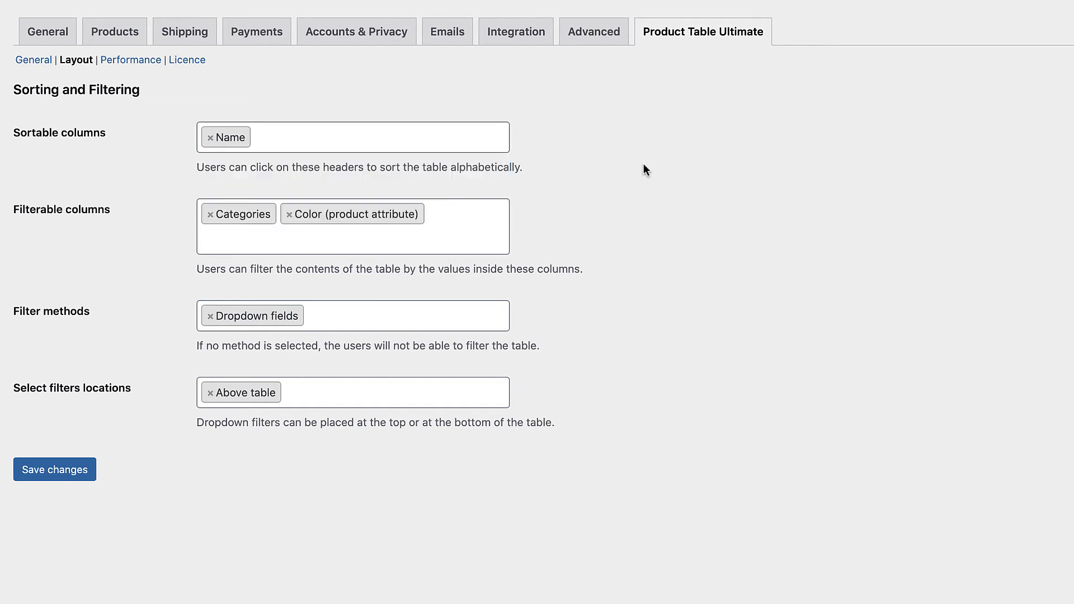
left_click(460, 224)
left_click(768, 266)
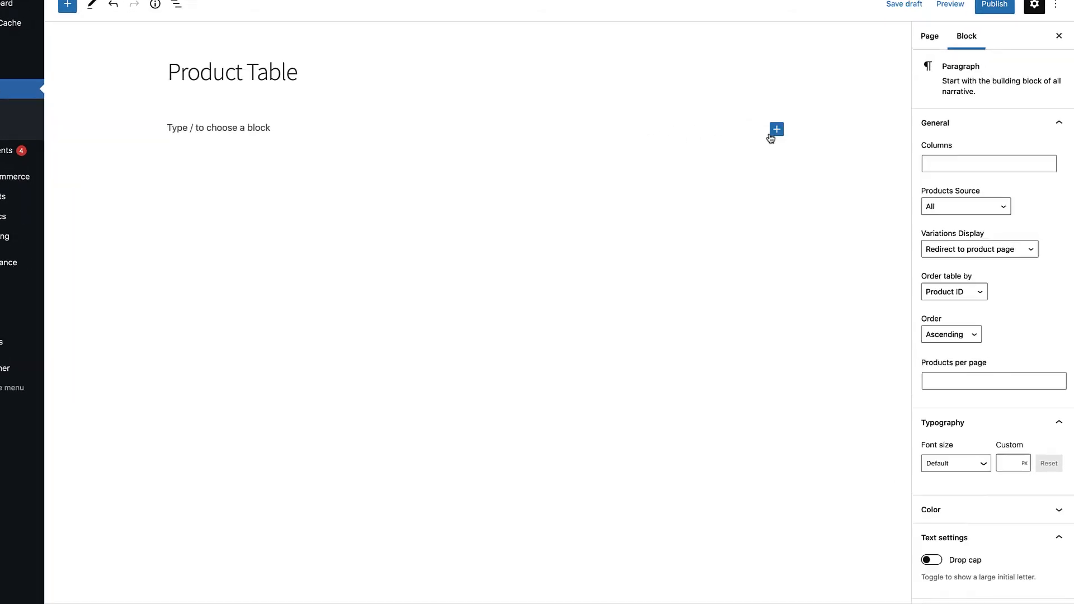
- Insert a Product Table Ultimate block into the empty paragraph
left_click(734, 106)
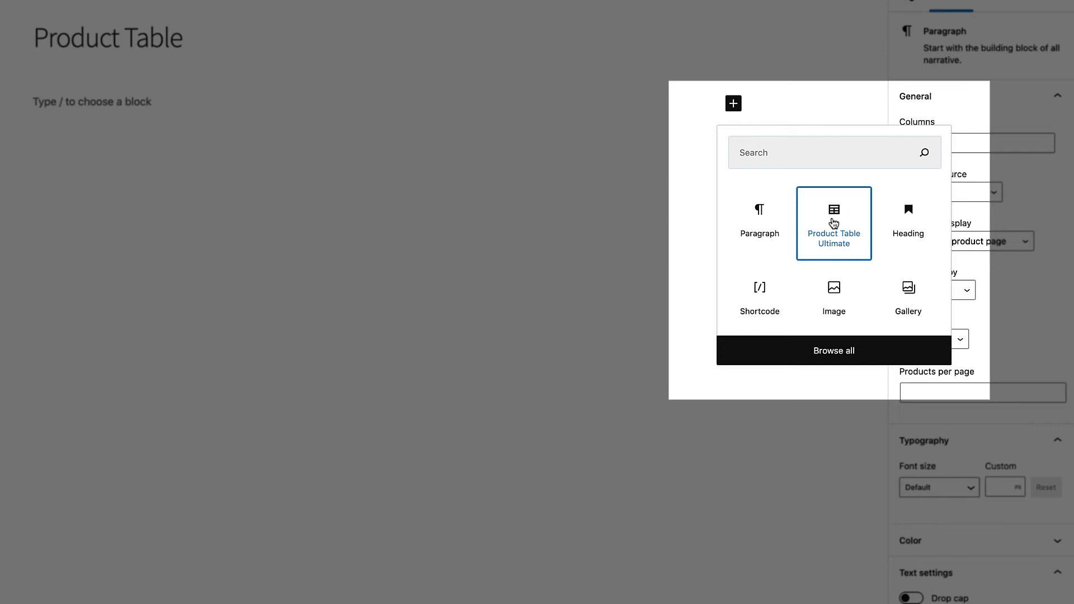
left_click(834, 220)
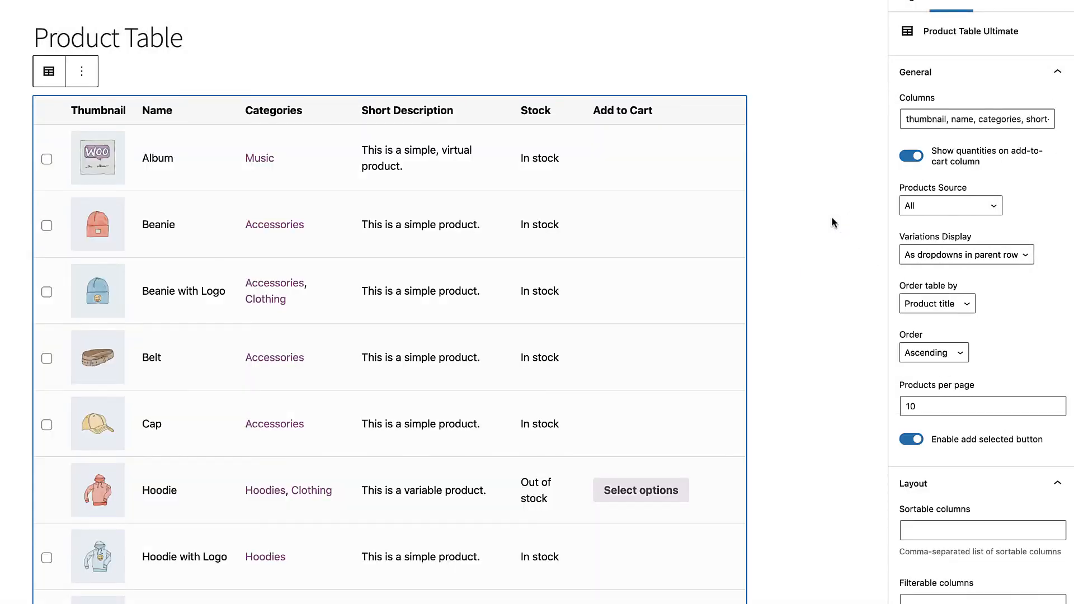
- Set the block's Products Source to Categories and enter category ID 17
left_click(980, 209)
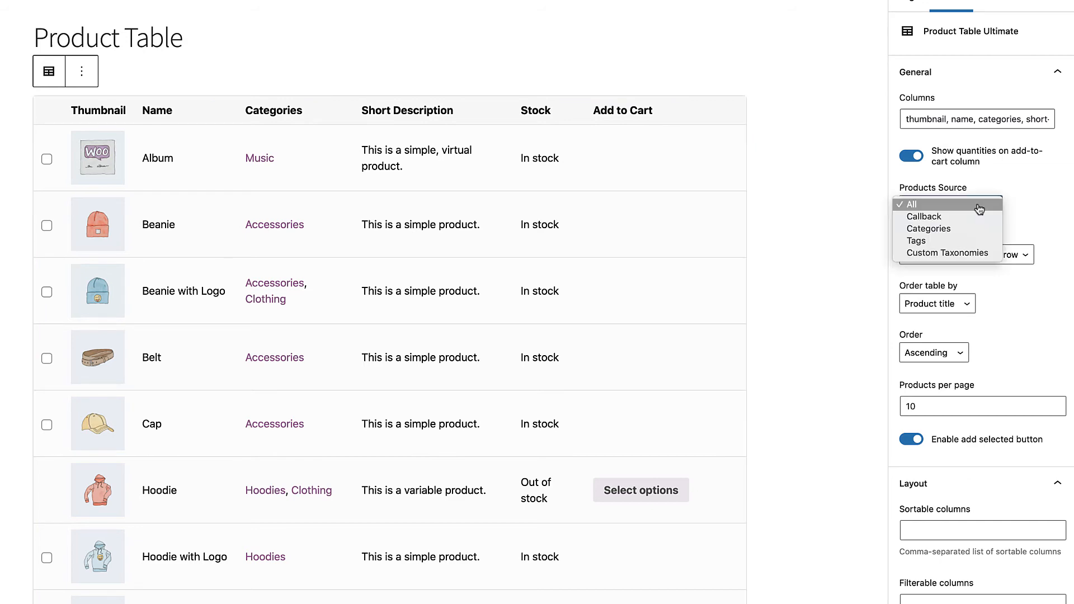
left_click(948, 229)
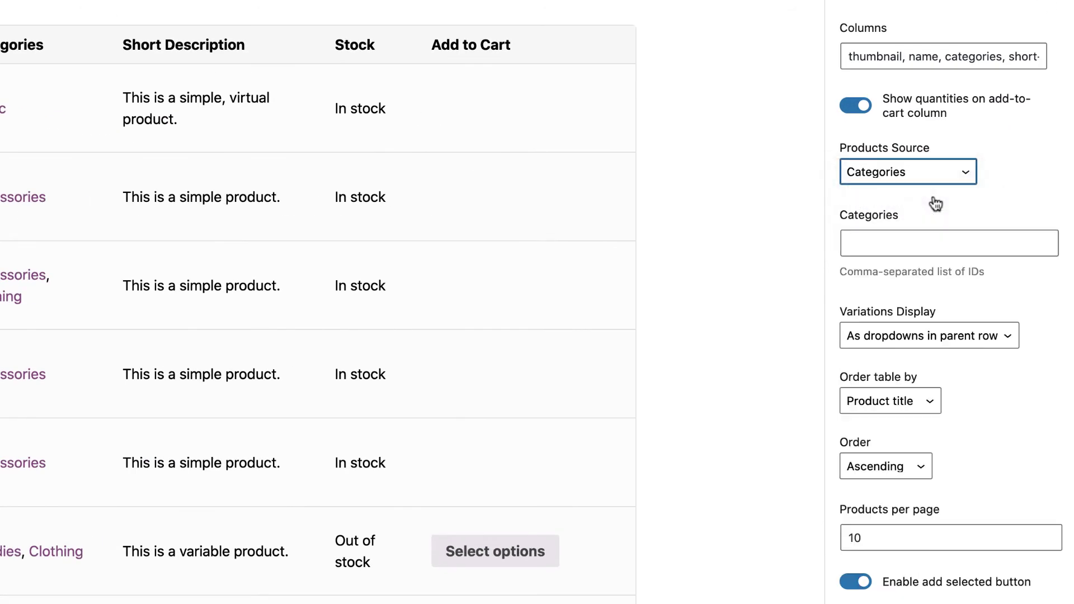
left_click(913, 243)
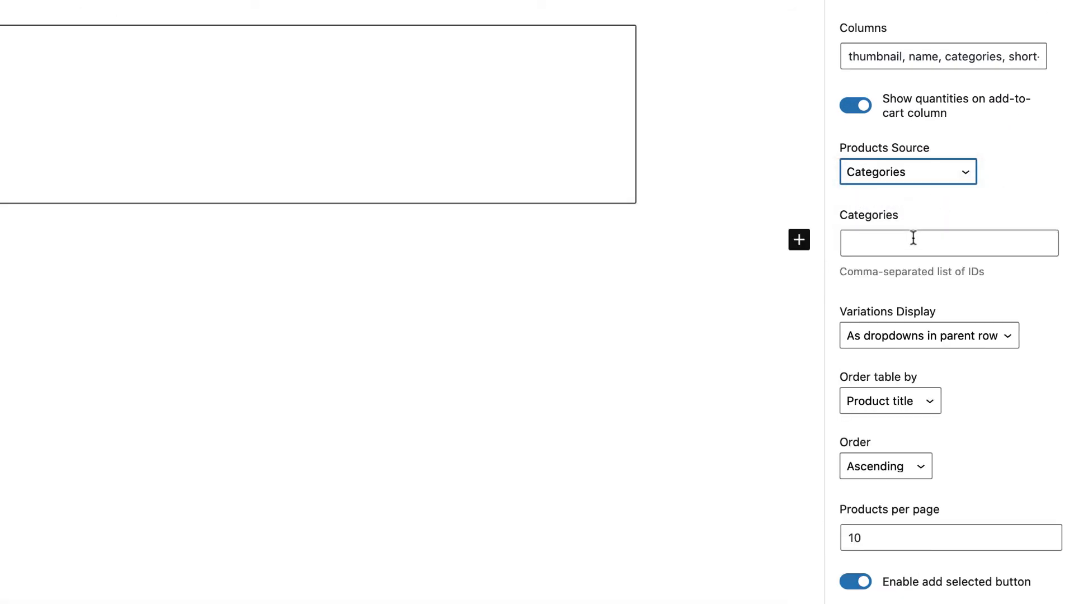
type("17")
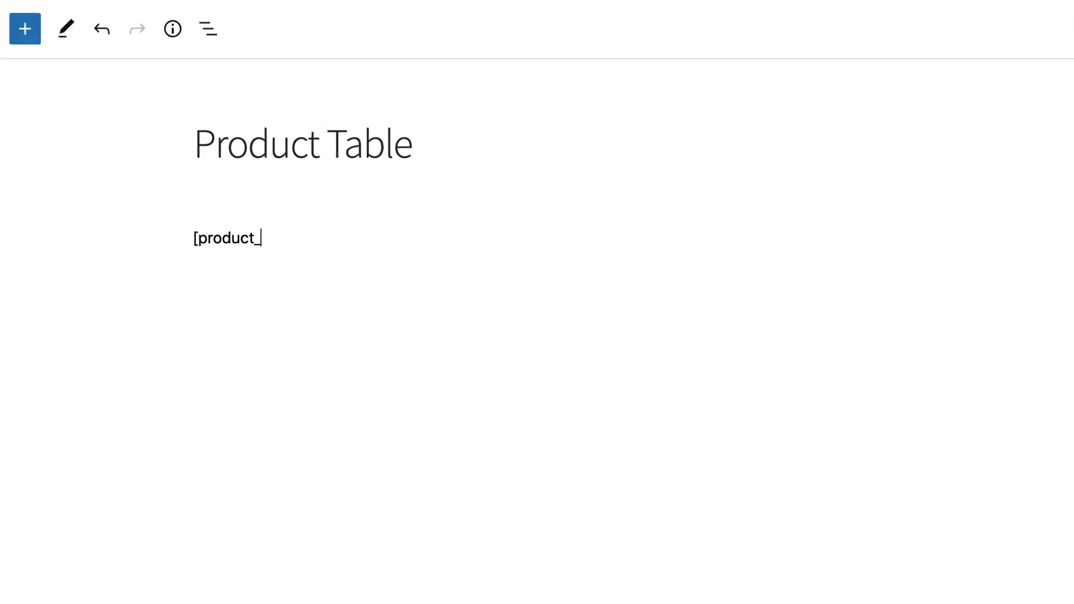
type("table_u")
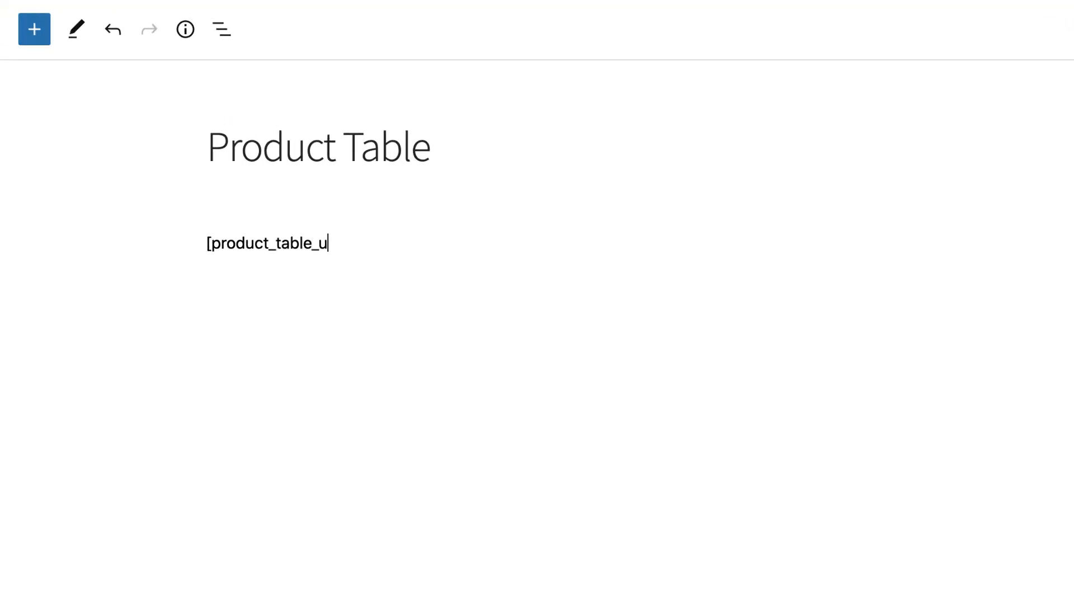
type("ltimate]")
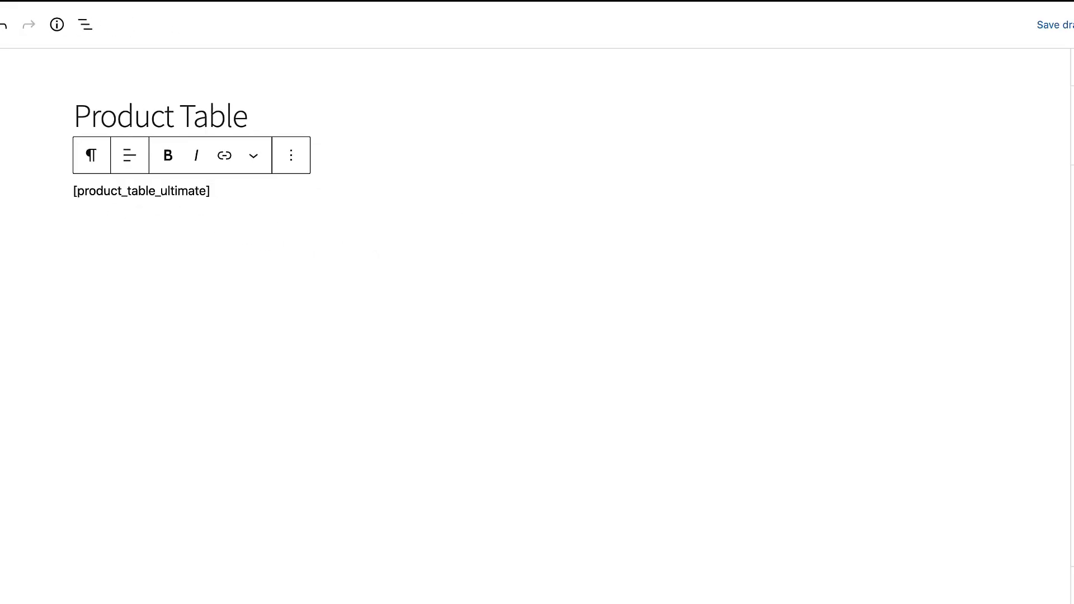
- Preview the Product Table page with the [product_table_ultimate] shortcode in a new tab
left_click(1061, 24)
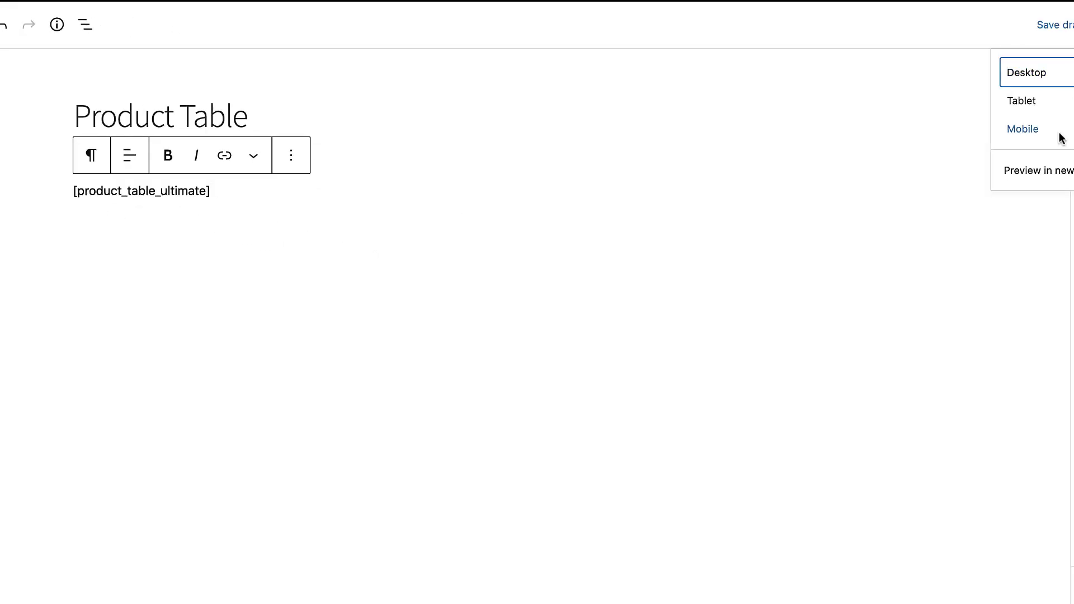
left_click(1059, 141)
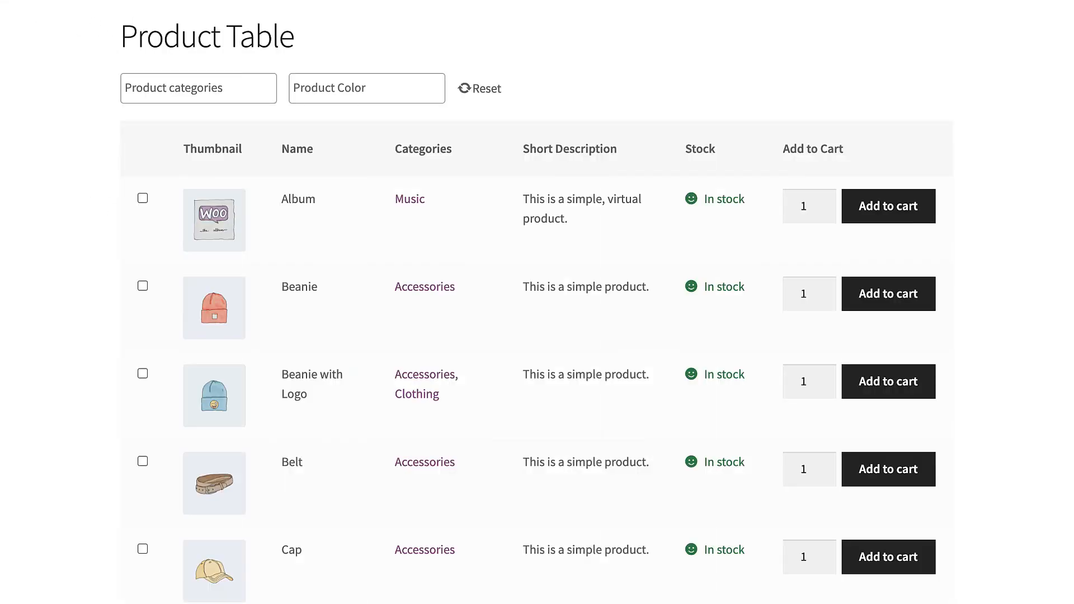